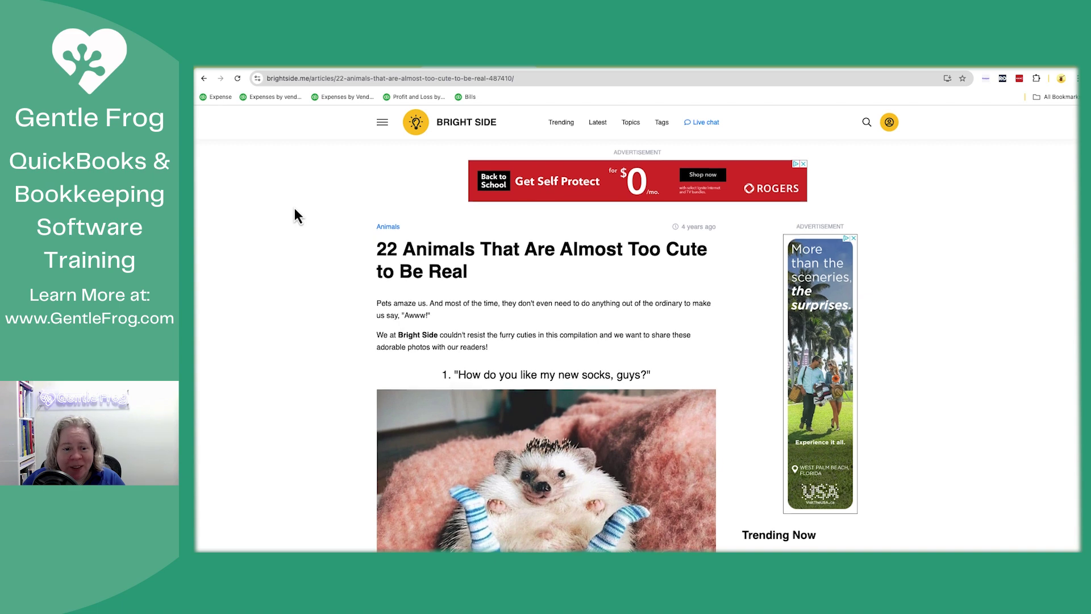
Read past the first three cute-animal items in the Bright Side article, then return to Hubdoc
{"action": "scroll", "coordinate": [294, 209], "scroll_direction": "down", "scroll_amount": 3}
{"action": "scroll", "coordinate": [294, 209], "scroll_direction": "down", "scroll_amount": 10}
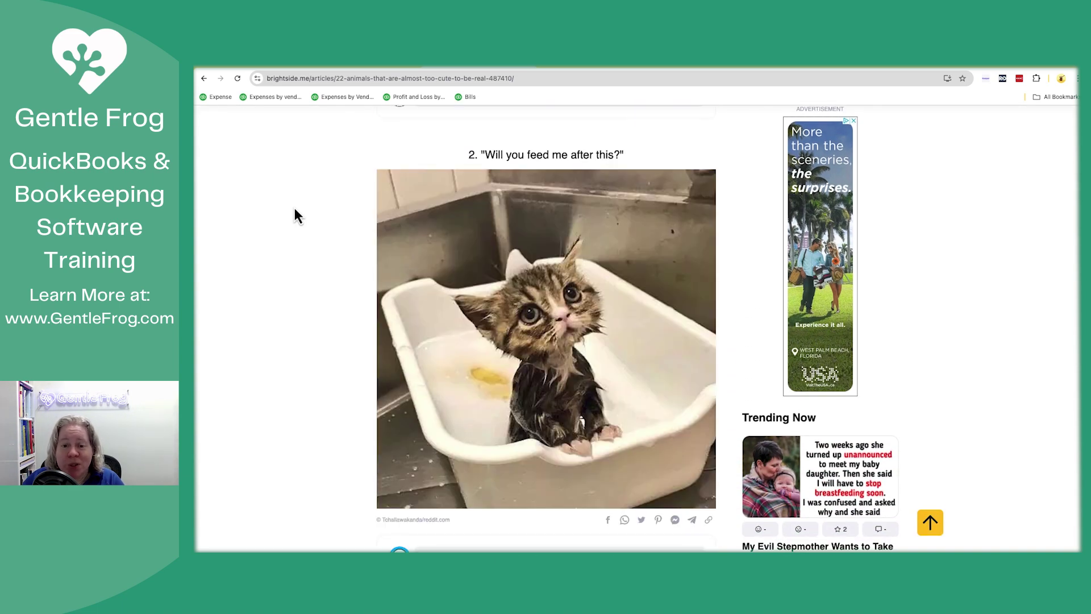
{"action": "scroll", "coordinate": [295, 208], "scroll_direction": "down", "scroll_amount": 7}
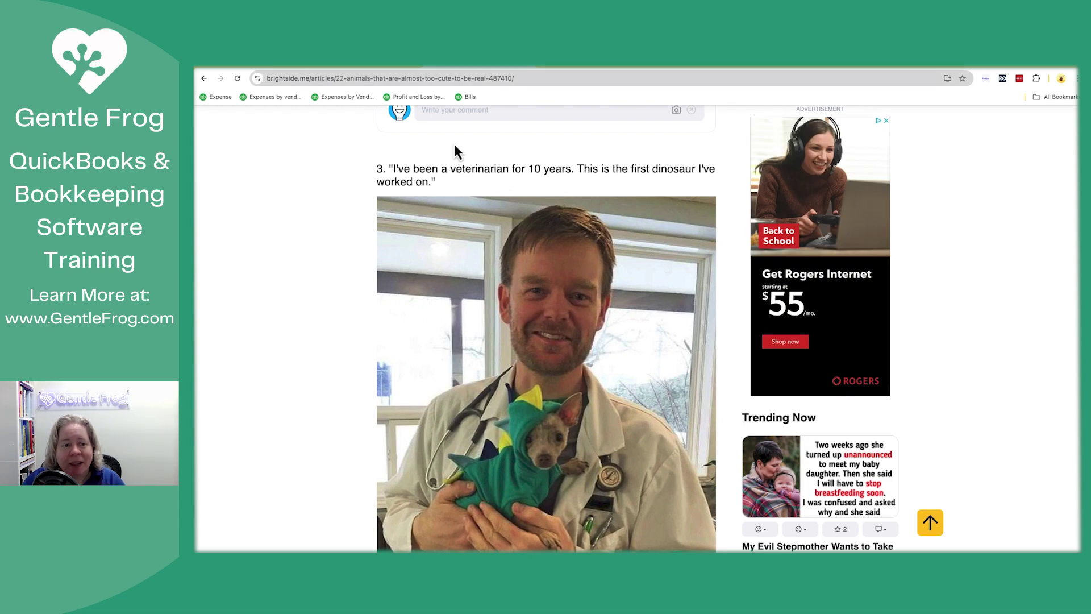
{"action": "left_click", "coordinate": [362, 69]}
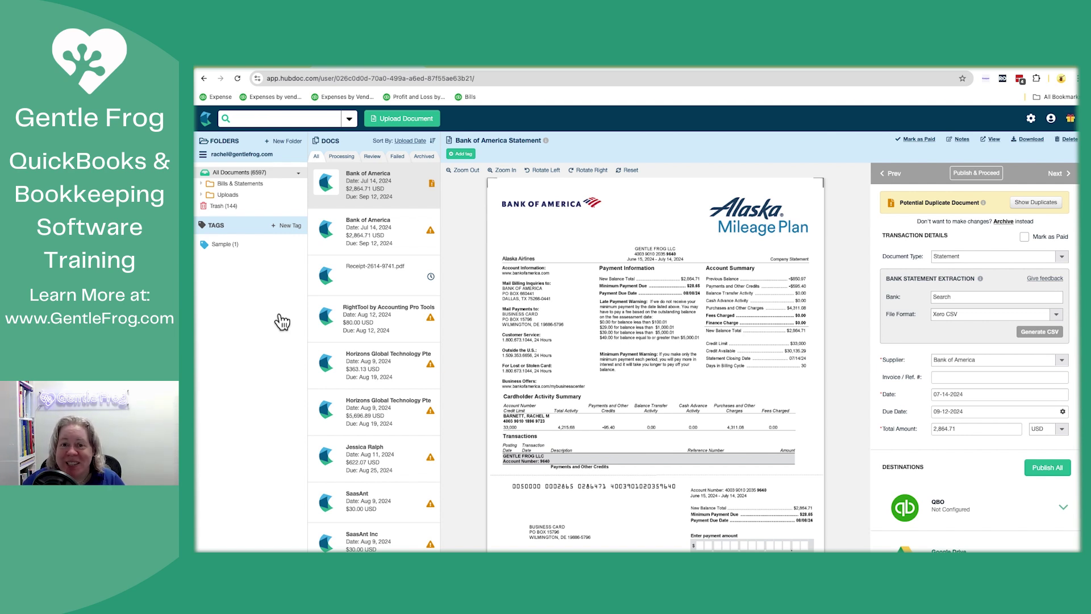
Upload the 22 Animals Bright Side PDF from Downloads into Hubdoc
{"action": "left_click", "coordinate": [401, 126]}
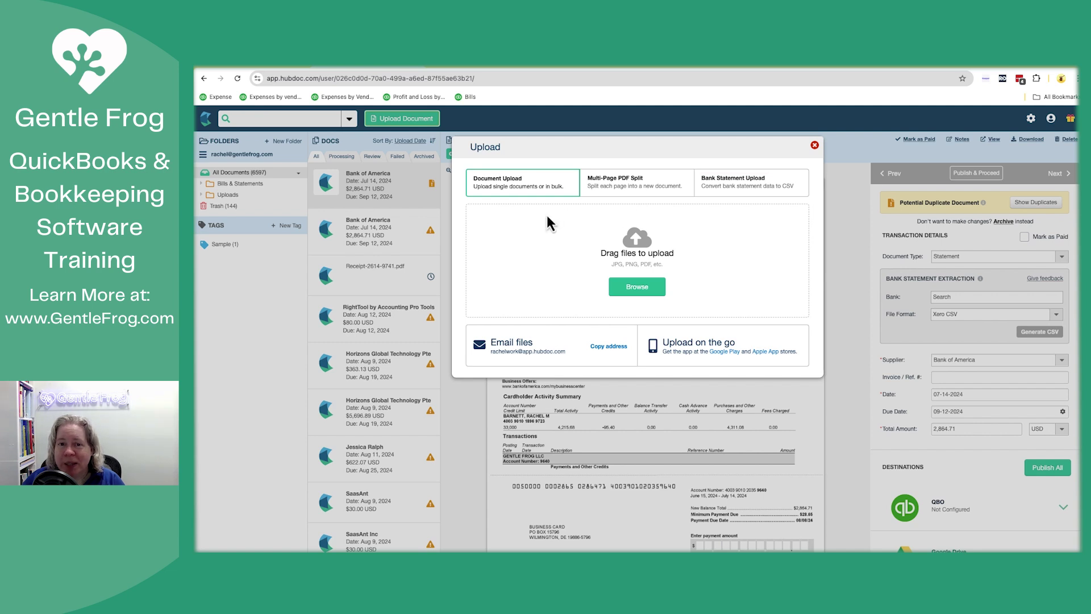
{"action": "left_click", "coordinate": [645, 290]}
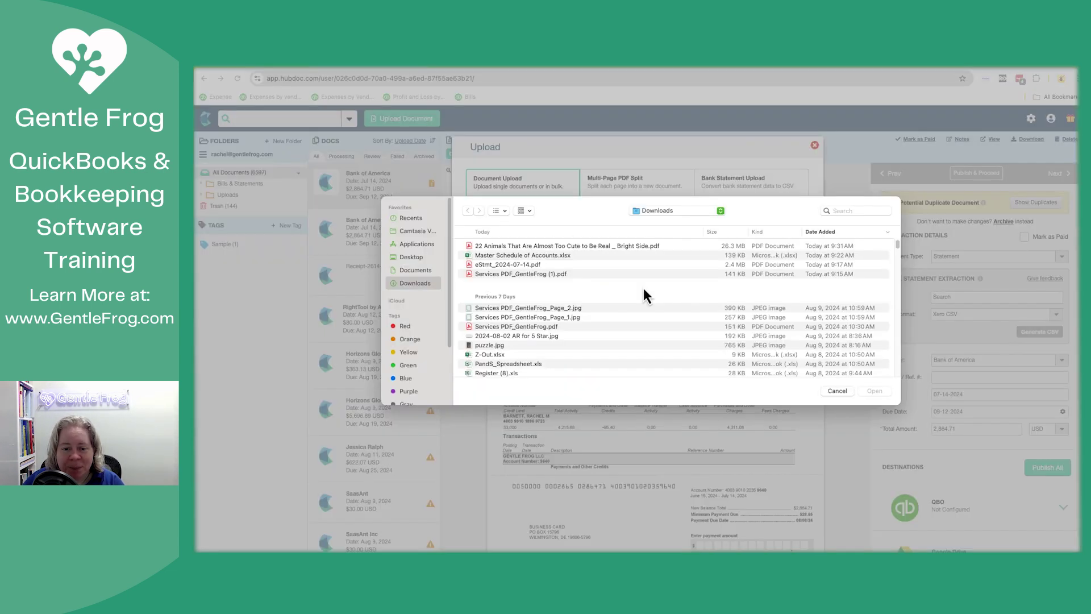
{"action": "left_click", "coordinate": [574, 248]}
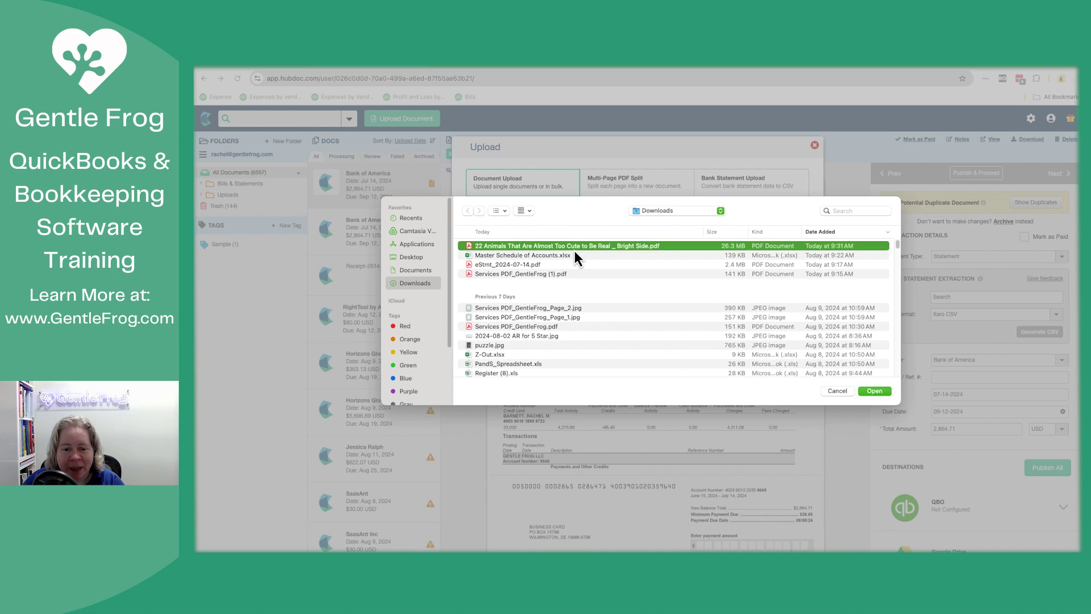
{"action": "left_click", "coordinate": [876, 391]}
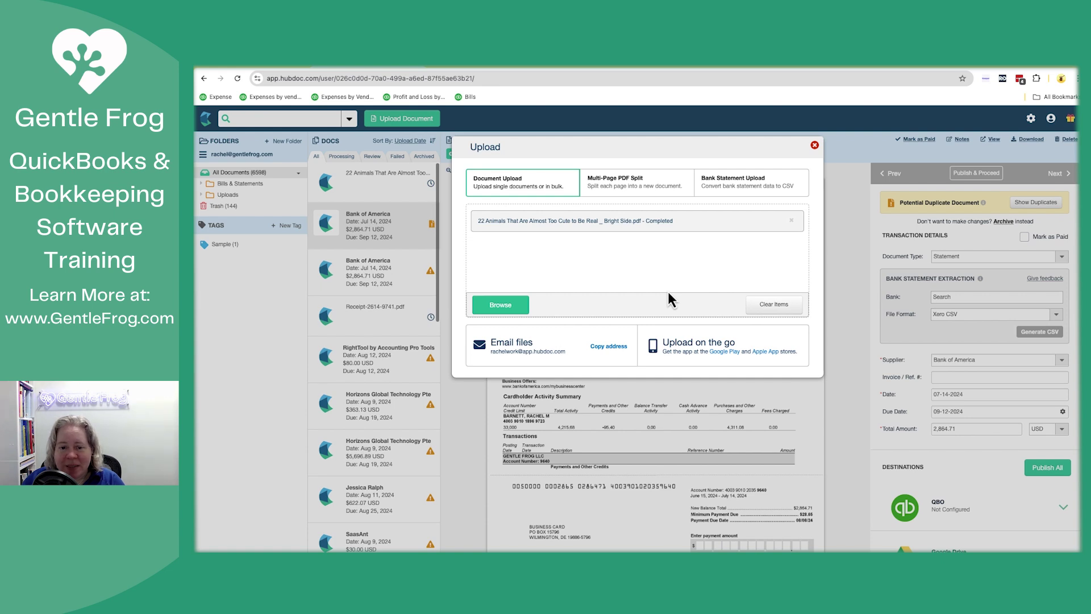
{"action": "left_click", "coordinate": [814, 145]}
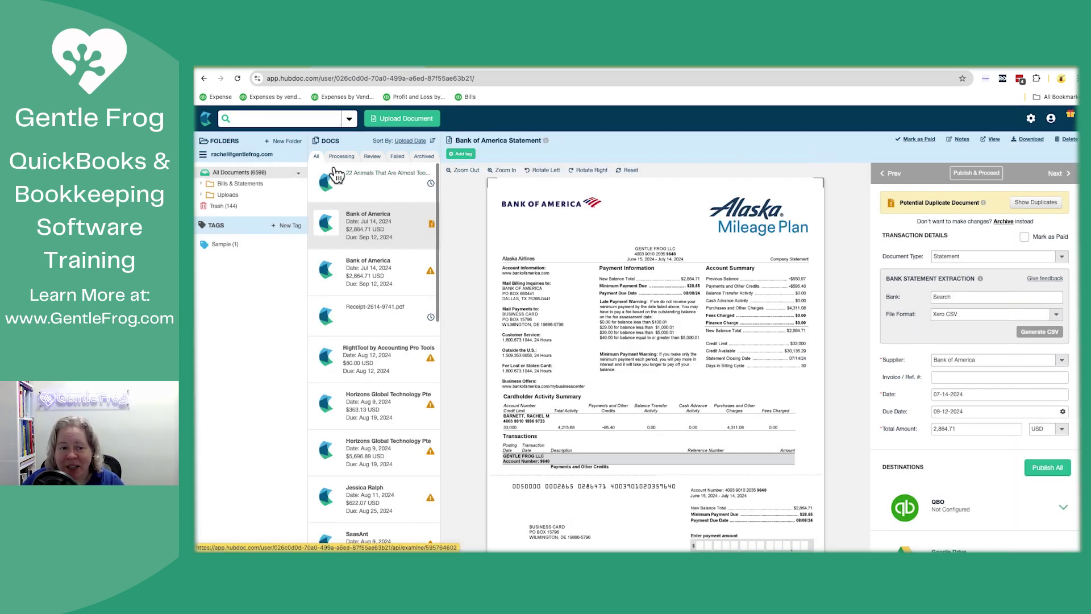
Check the Processing, Review and Failed document lists, then go back to All documents
{"action": "left_click", "coordinate": [431, 185]}
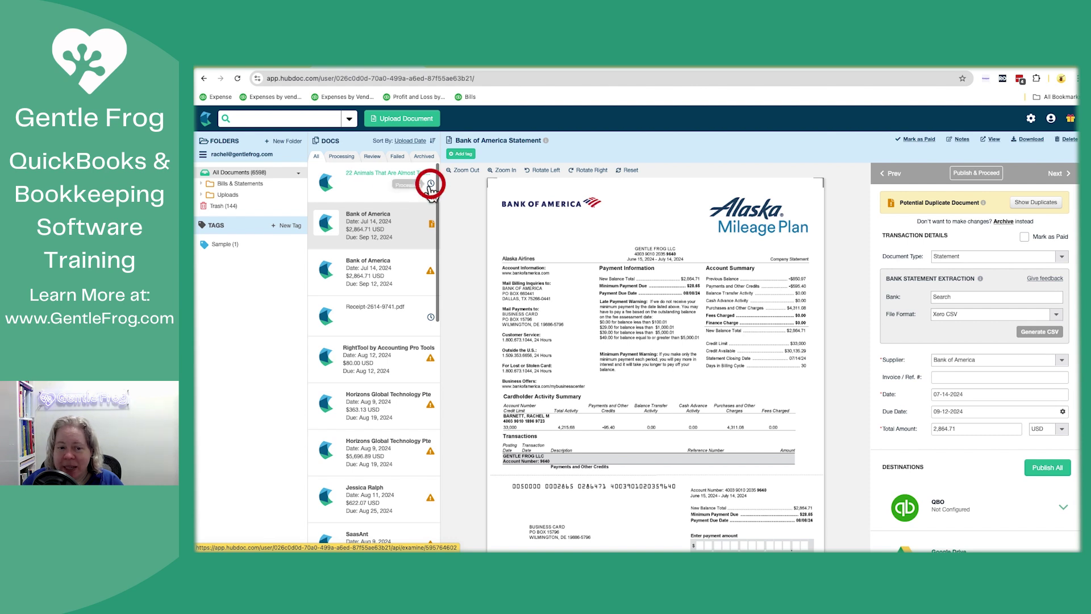
{"action": "left_click", "coordinate": [341, 156]}
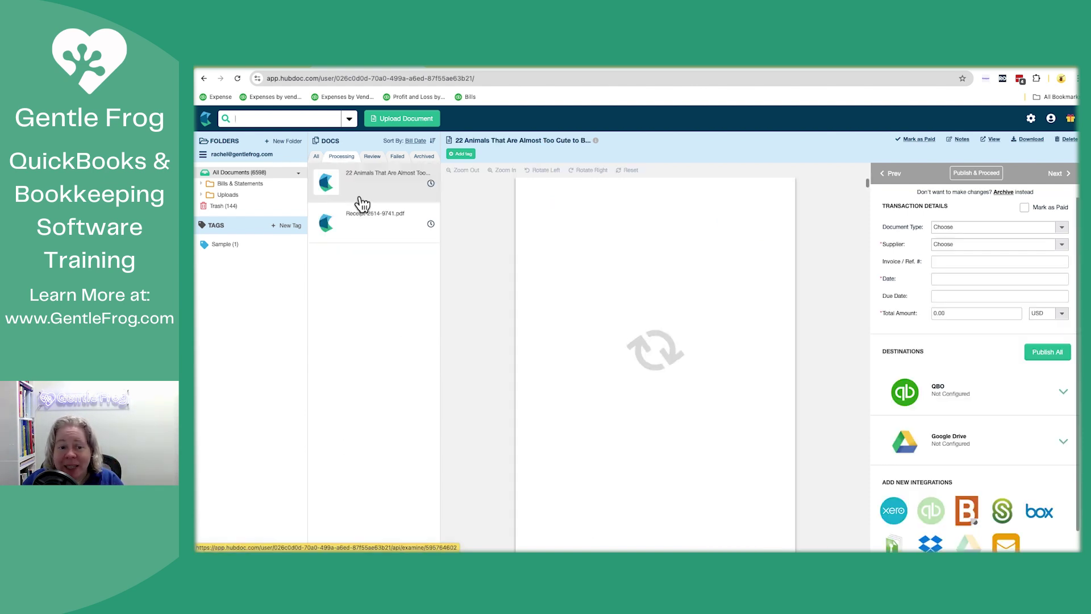
{"action": "left_click", "coordinate": [376, 159]}
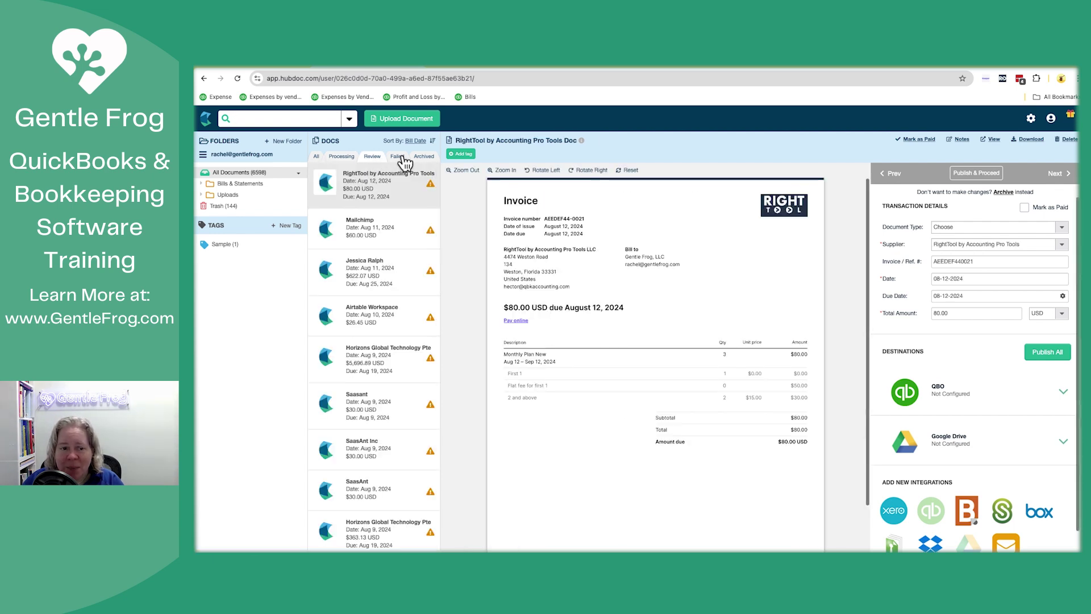
{"action": "left_click", "coordinate": [399, 157]}
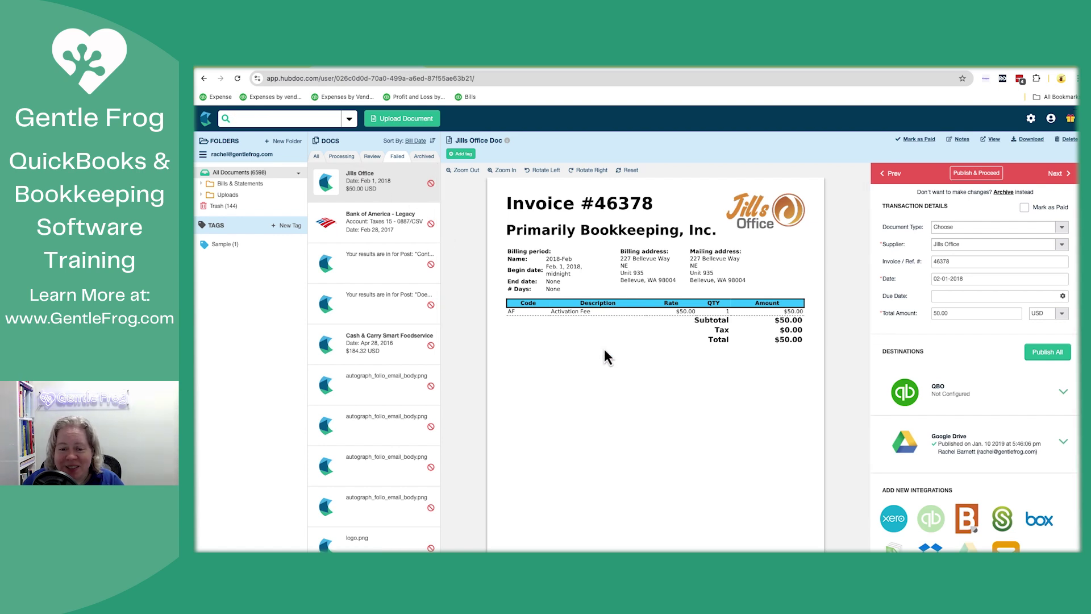
{"action": "left_click", "coordinate": [322, 159]}
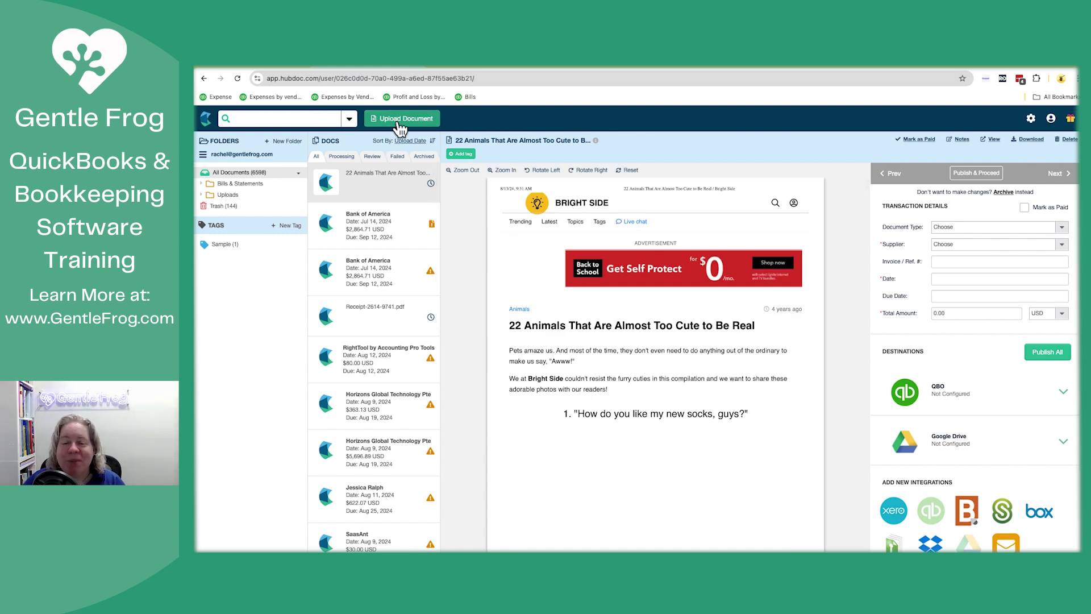
Clear the finished upload and upload the 22 Animals Bright Side PDF a second time
{"action": "left_click", "coordinate": [399, 121]}
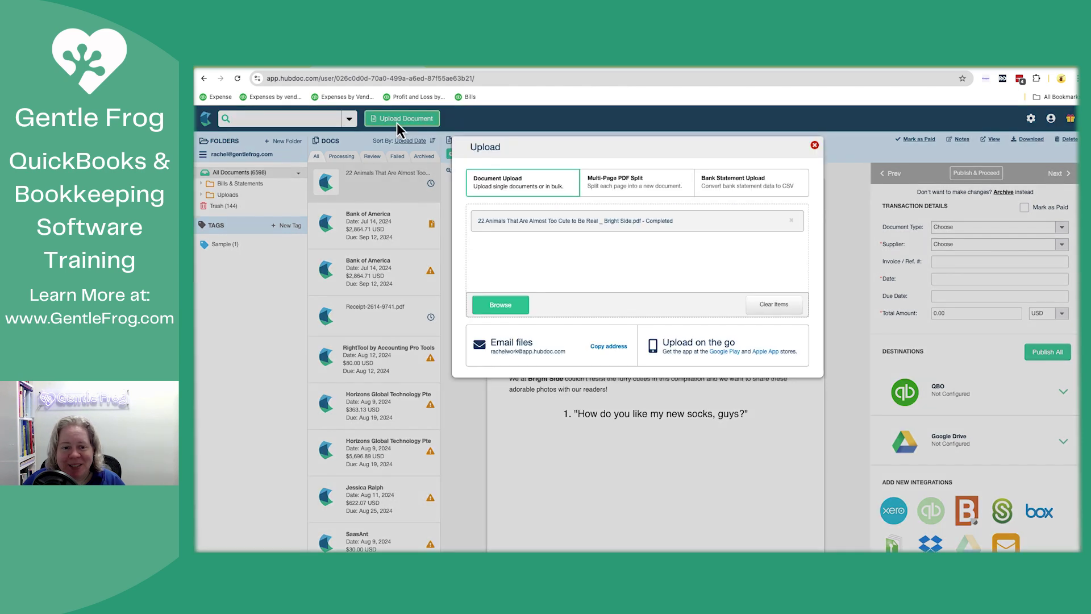
{"action": "left_click", "coordinate": [787, 306]}
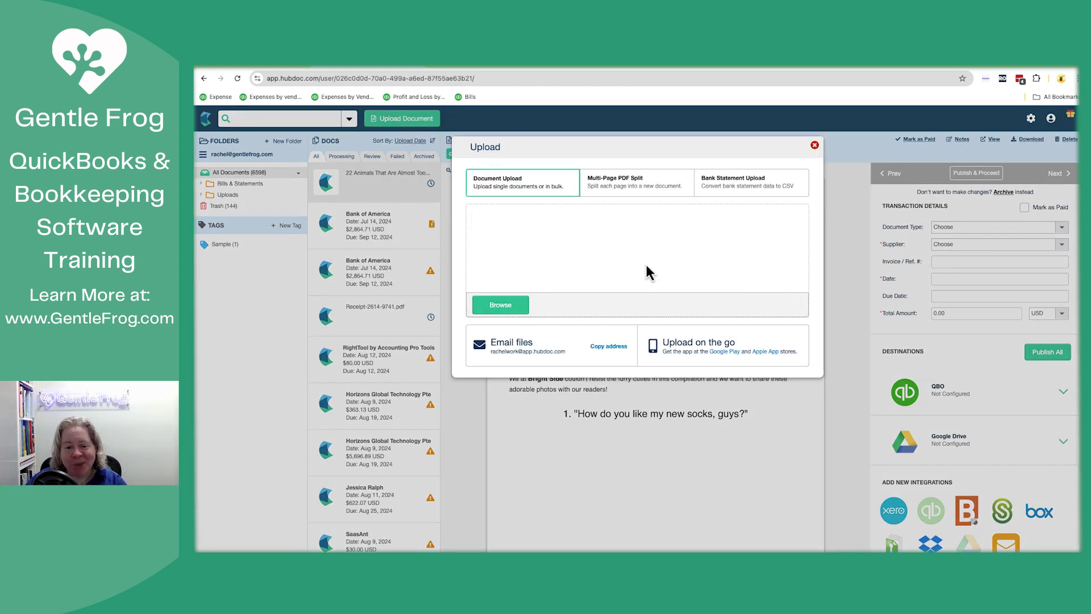
{"action": "left_click", "coordinate": [500, 305]}
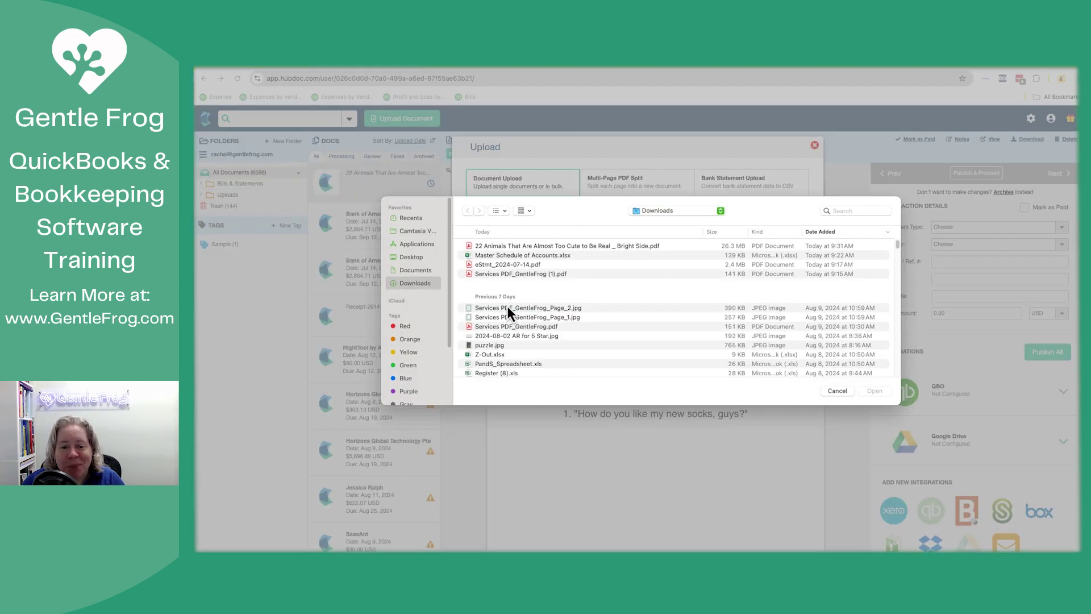
{"action": "left_click", "coordinate": [532, 246]}
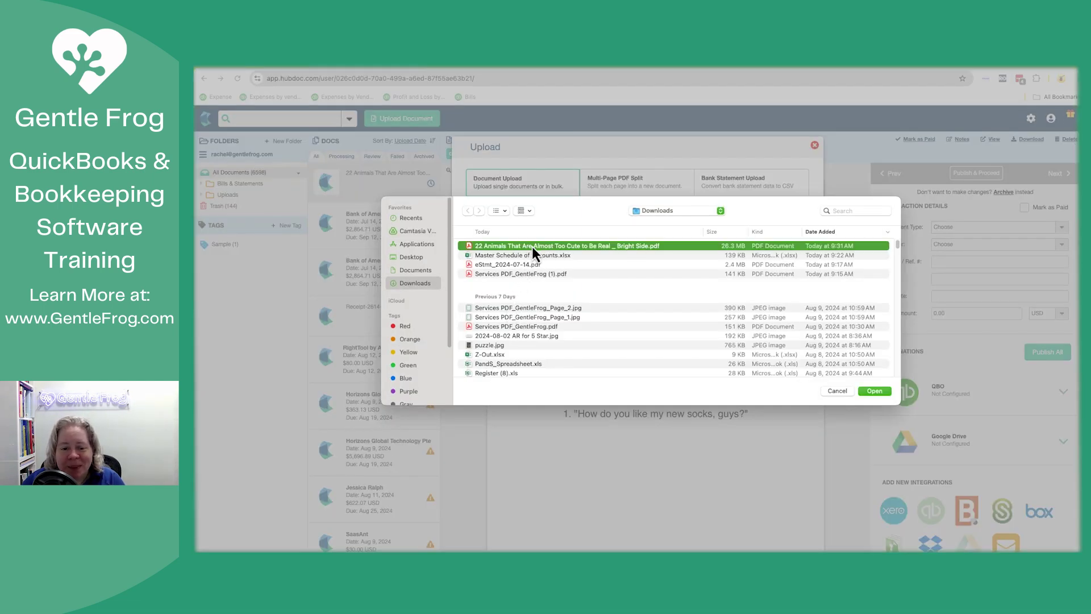
{"action": "left_click", "coordinate": [874, 391]}
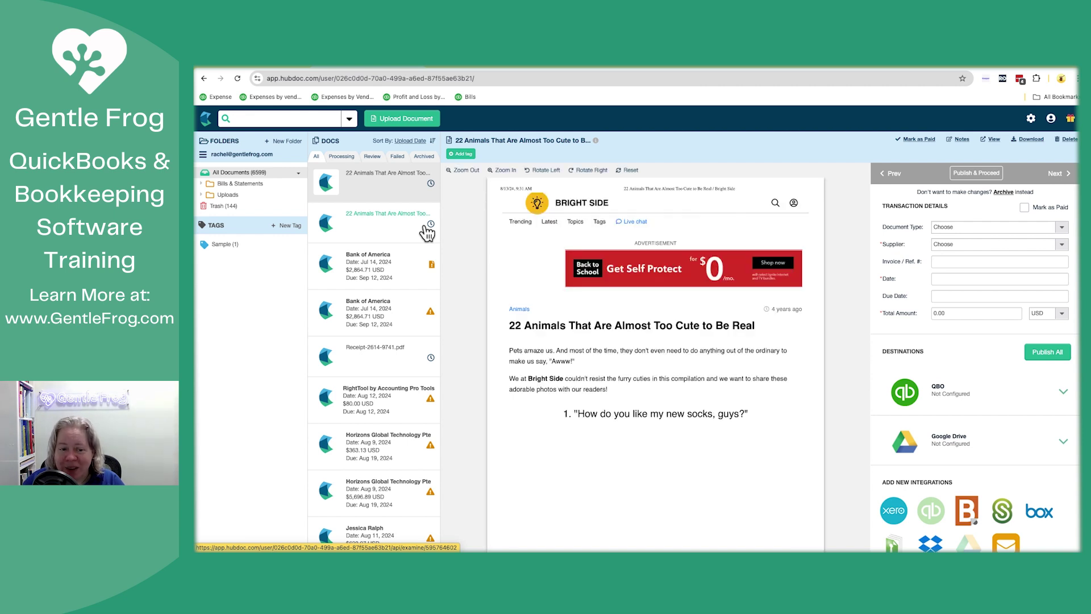
Inspect the warning and duplicate flags on both Bank of America items, then open the first statement
{"action": "left_click", "coordinate": [408, 321]}
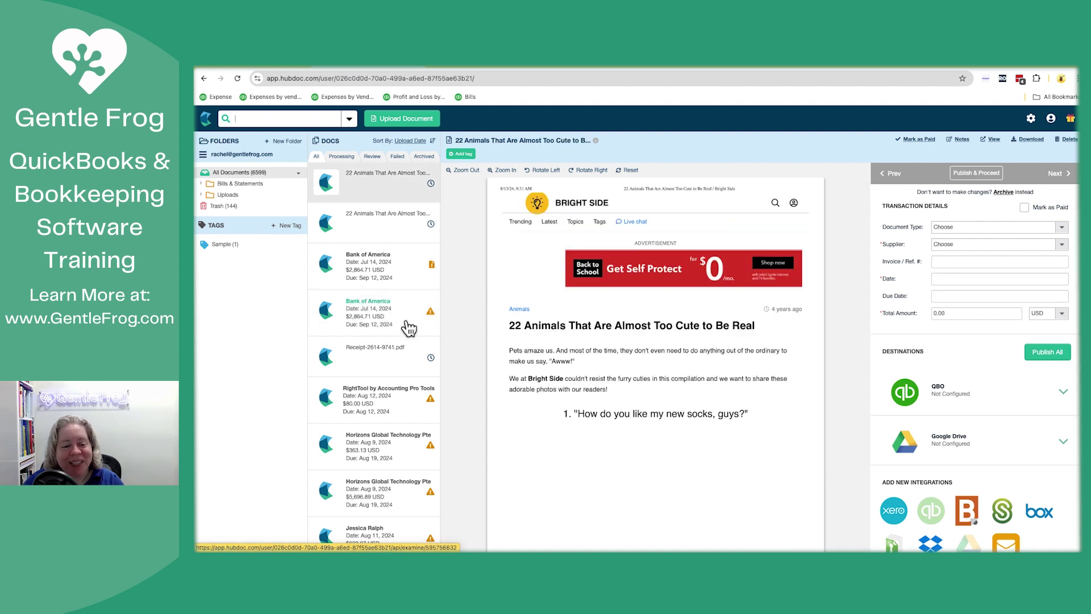
{"action": "left_click", "coordinate": [431, 312]}
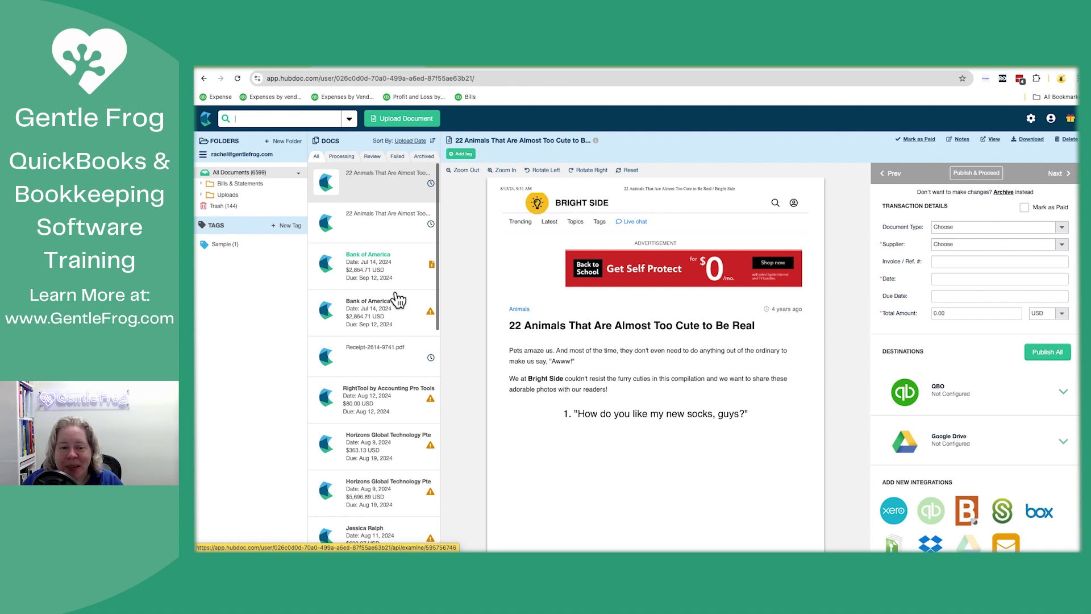
{"action": "left_click", "coordinate": [430, 266]}
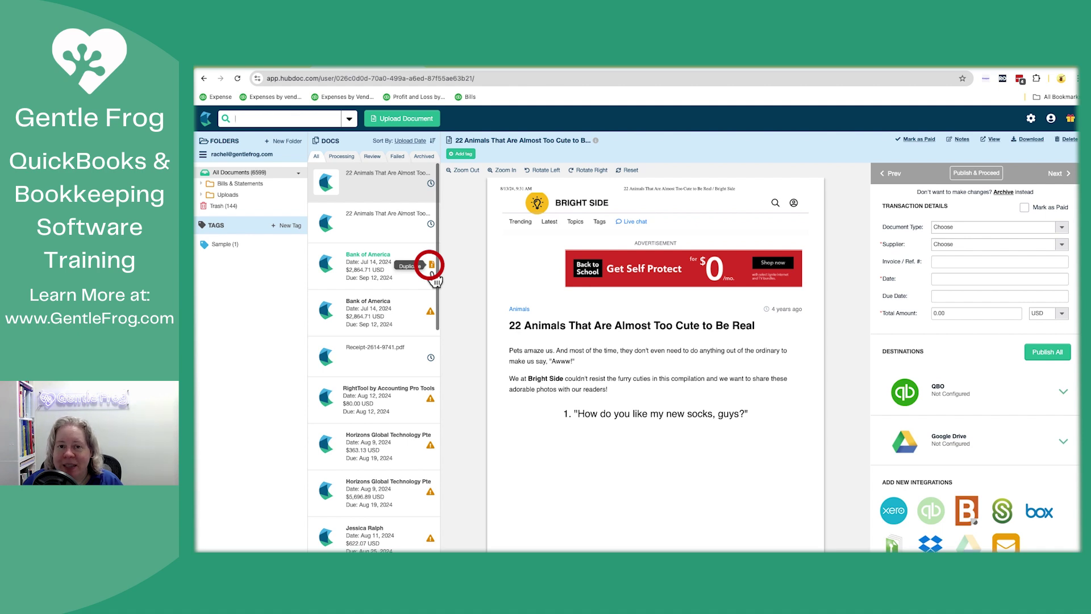
{"action": "left_click", "coordinate": [416, 281]}
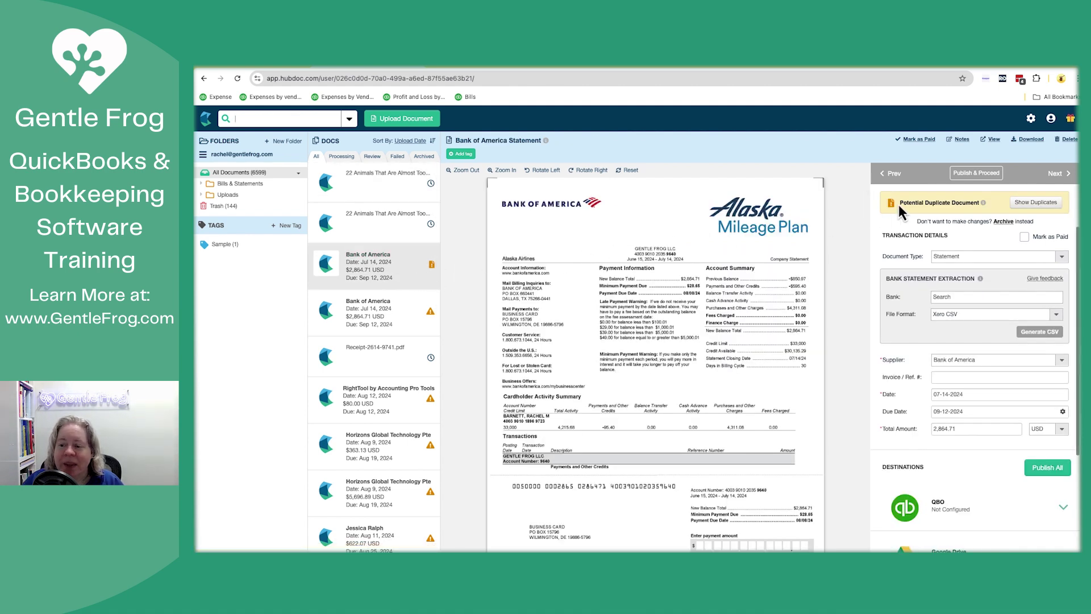
Show duplicates and mark both Bank of America statements as 'Not a duplicate'
{"action": "mouse_move", "coordinate": [993, 205]}
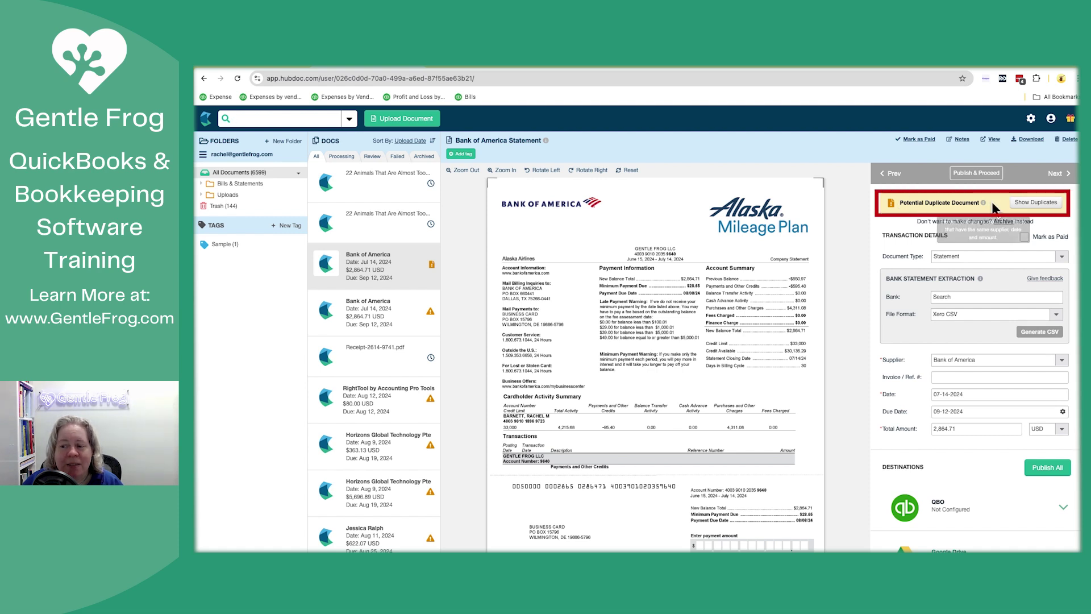
{"action": "left_click", "coordinate": [1037, 204]}
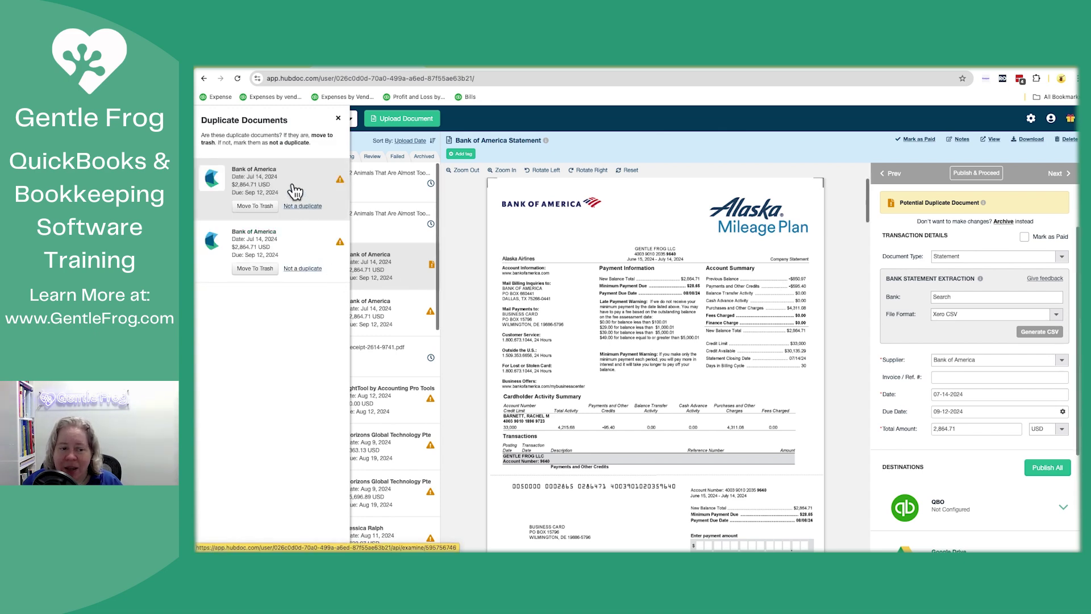
{"action": "left_click", "coordinate": [299, 251]}
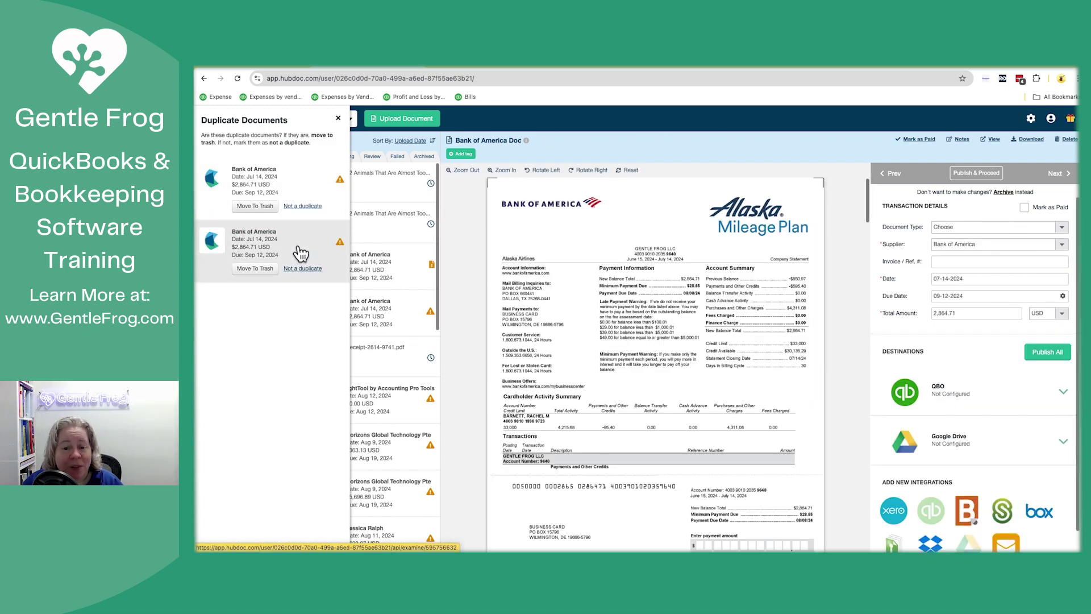
{"action": "left_click", "coordinate": [293, 206]}
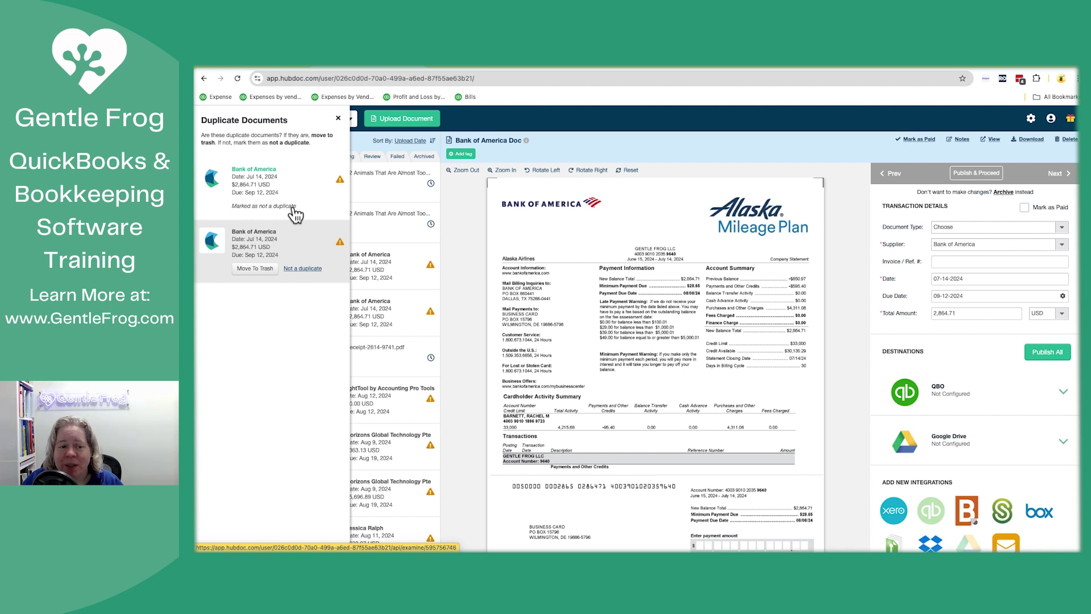
{"action": "left_click", "coordinate": [307, 269]}
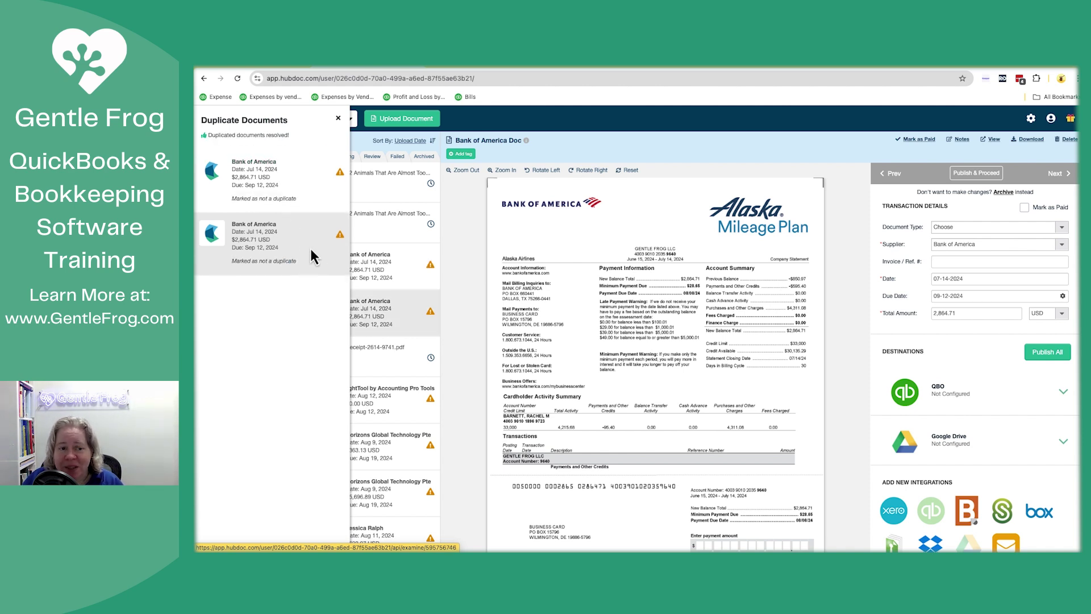
{"action": "left_click", "coordinate": [338, 119]}
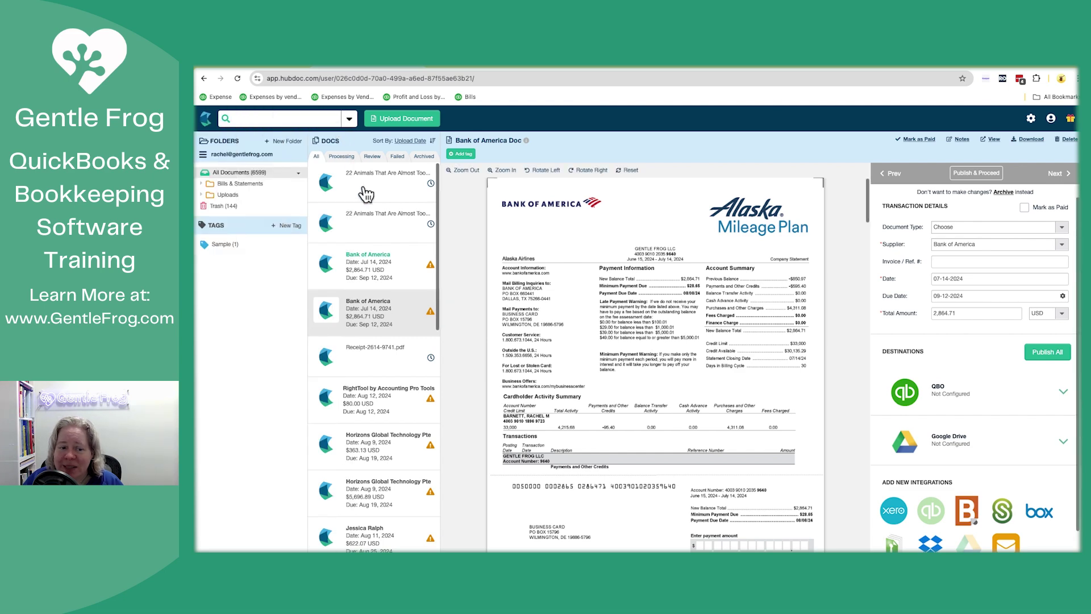
Scroll through the second 22 Animals article upload, then reopen the first Bank of America statement
{"action": "left_click", "coordinate": [398, 310]}
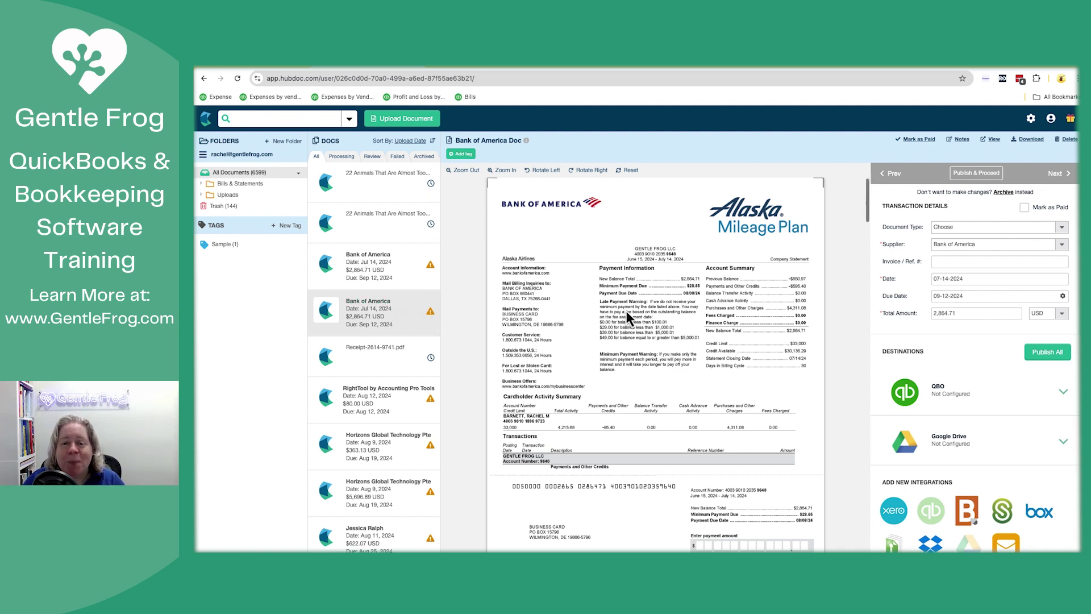
{"action": "left_click", "coordinate": [398, 228]}
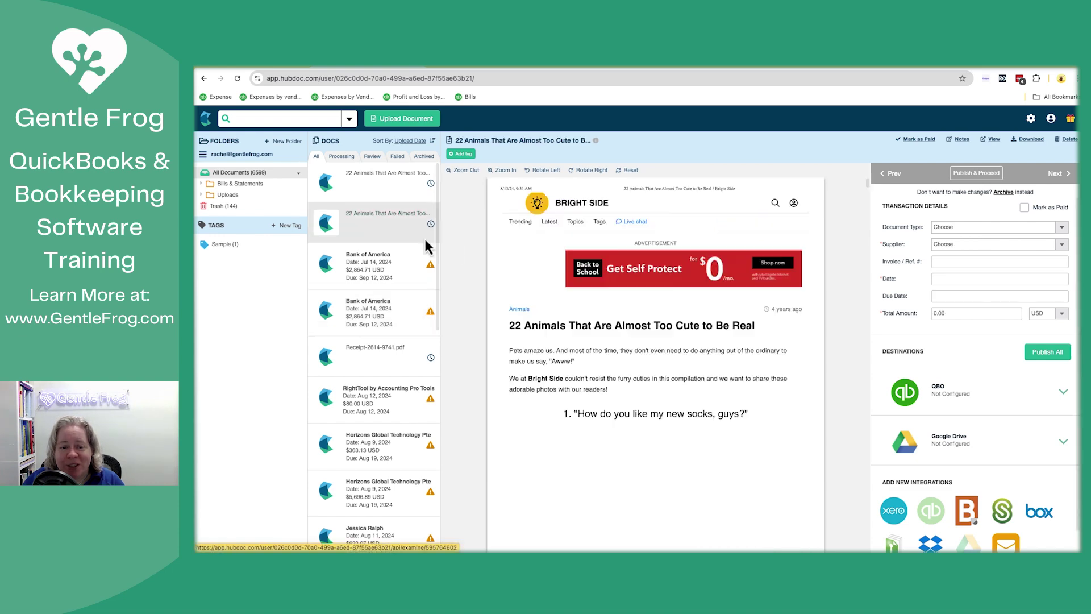
{"action": "scroll", "coordinate": [603, 333], "scroll_direction": "down", "scroll_amount": 5}
{"action": "scroll", "coordinate": [602, 333], "scroll_direction": "down", "scroll_amount": 5}
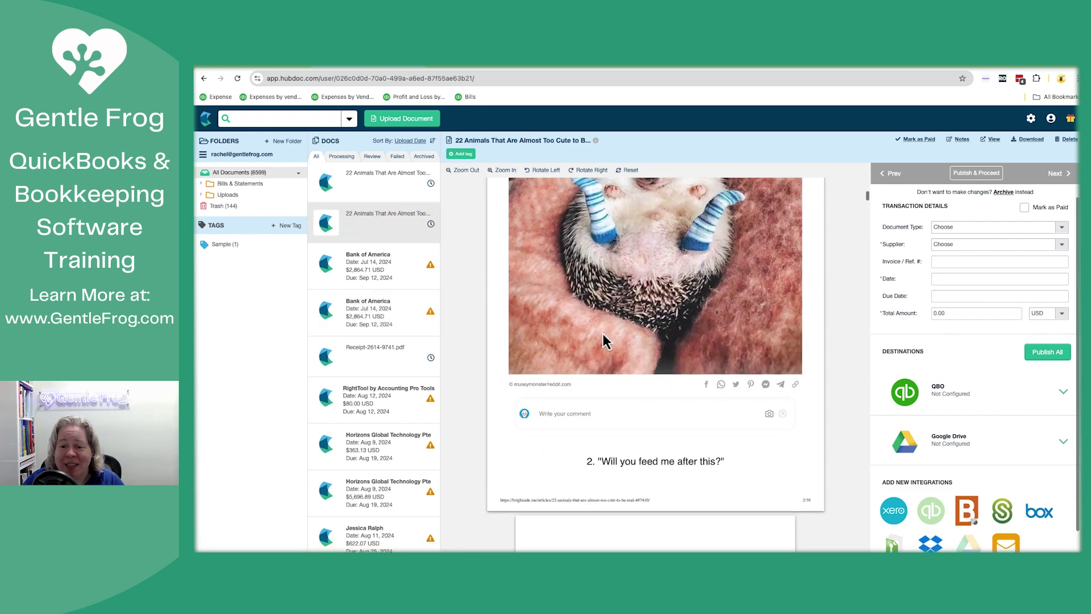
{"action": "left_click", "coordinate": [398, 266]}
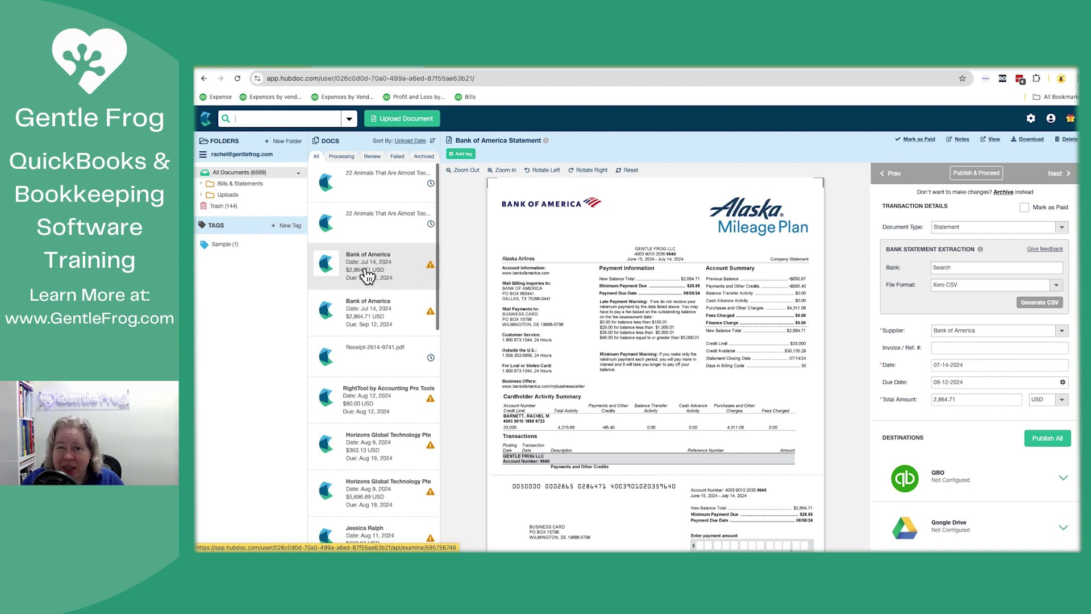
Filter to the 'Bank of America (3)' folder under Uploads and preview its statements
{"action": "left_click", "coordinate": [203, 196]}
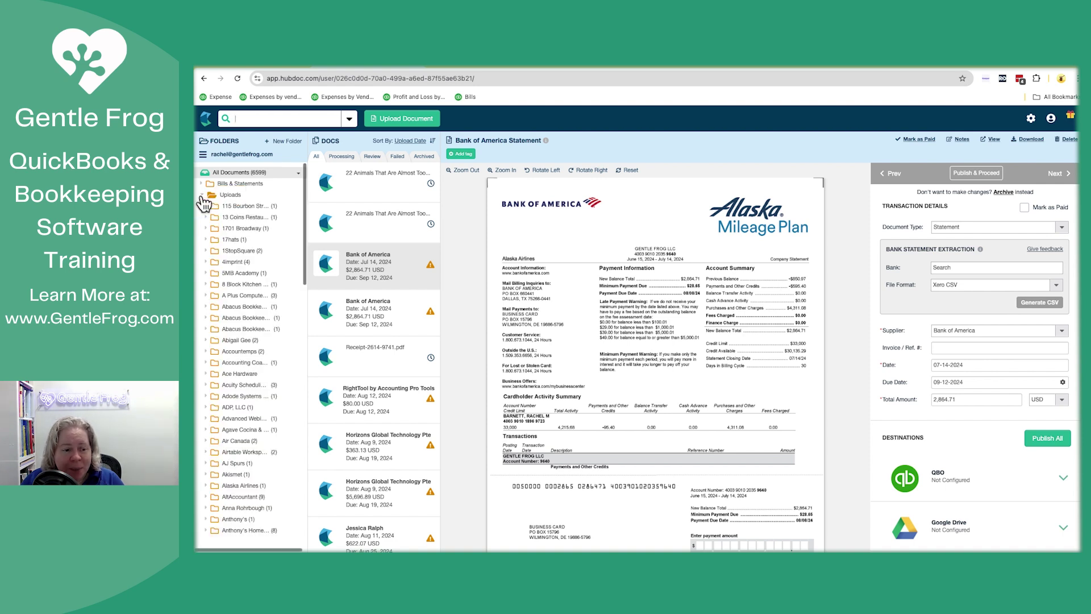
{"action": "scroll", "coordinate": [237, 445], "scroll_direction": "down", "scroll_amount": 5}
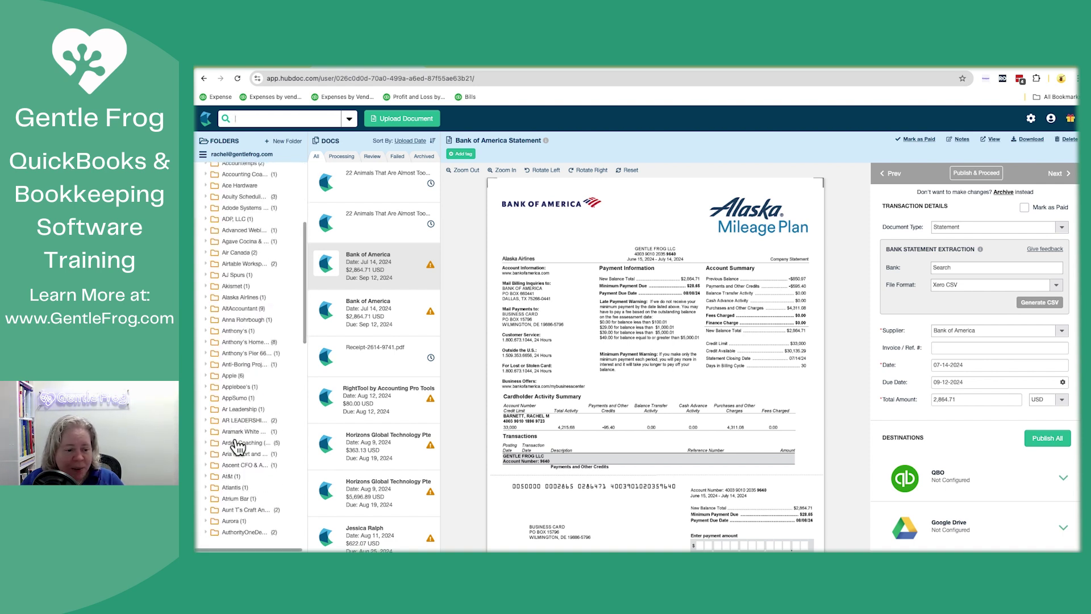
{"action": "scroll", "coordinate": [237, 446], "scroll_direction": "down", "scroll_amount": 5}
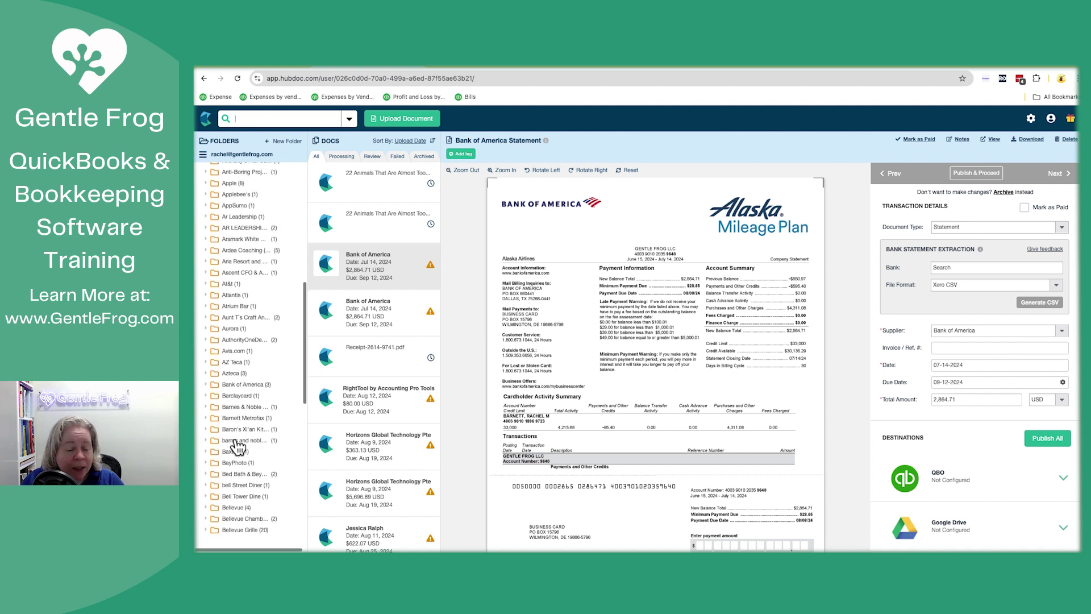
{"action": "left_click", "coordinate": [248, 386]}
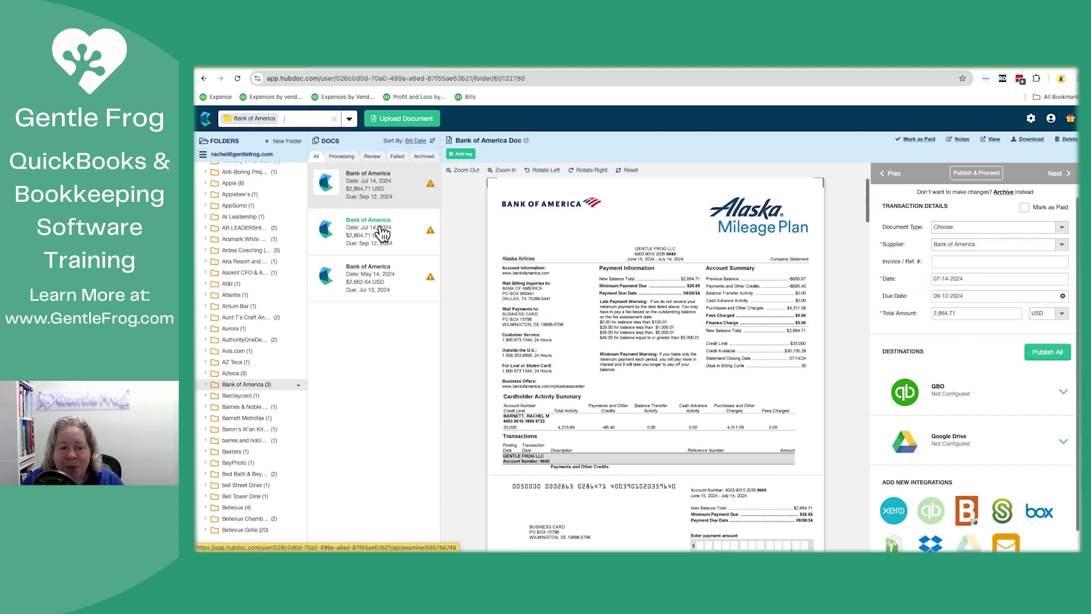
{"action": "left_click", "coordinate": [381, 230]}
{"action": "left_click", "coordinate": [378, 200]}
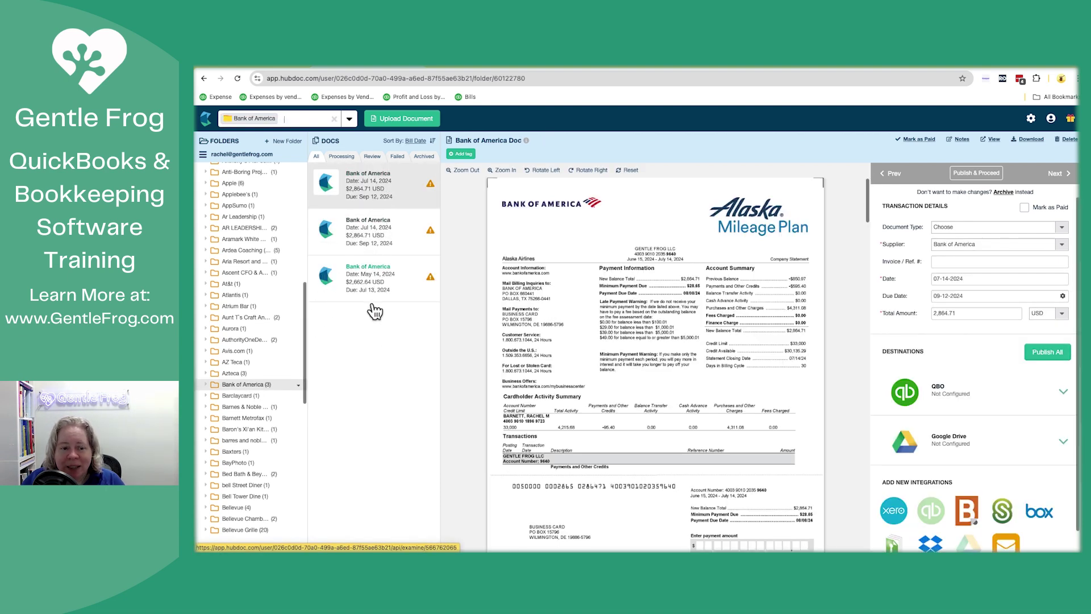